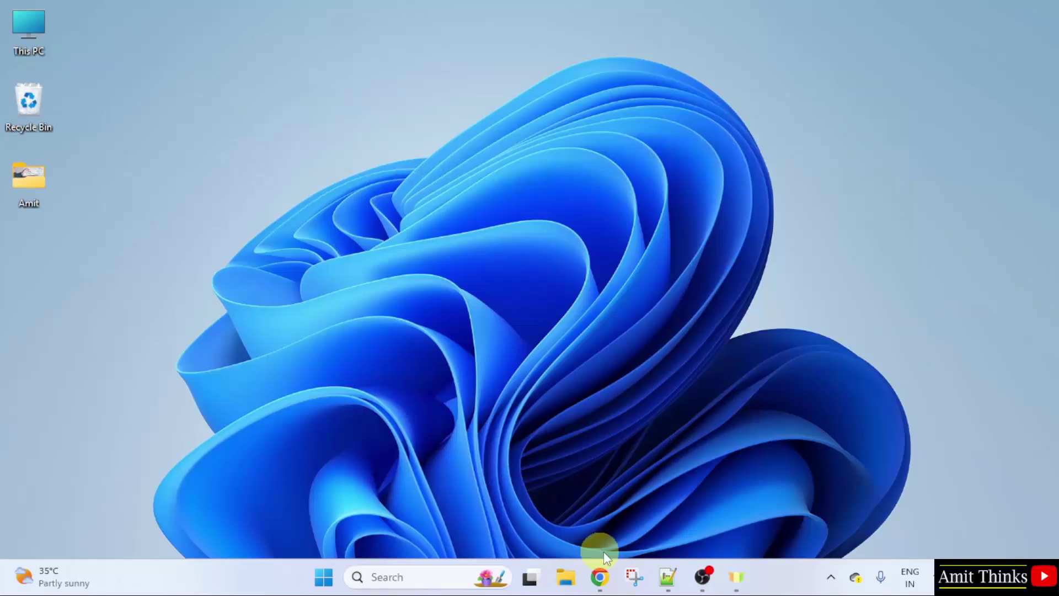
Search Google for python in Chrome and open the Welcome to Python.org result.
click(599, 577)
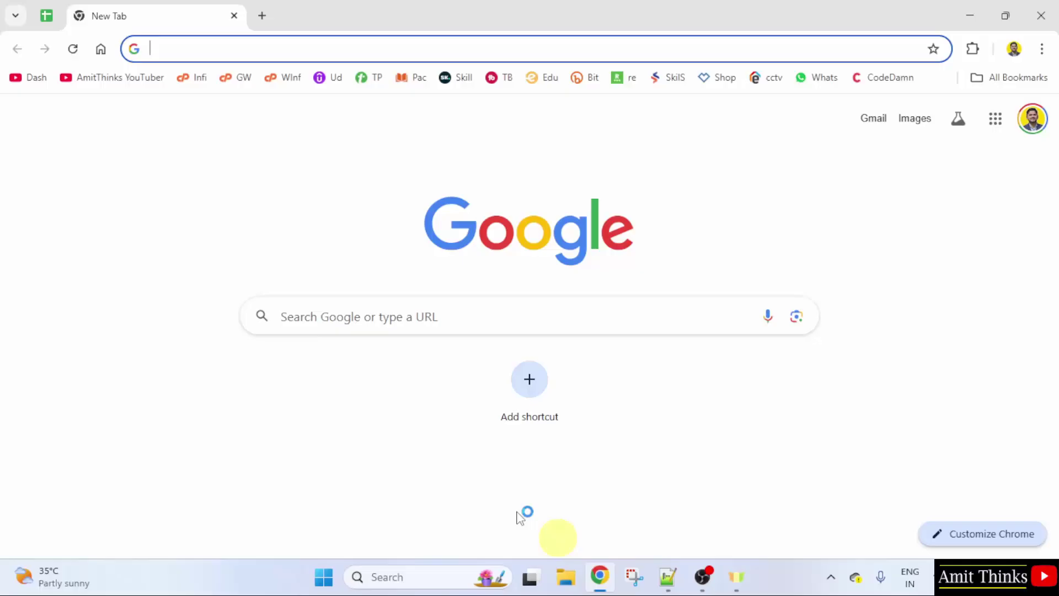
click(370, 315)
text(python)
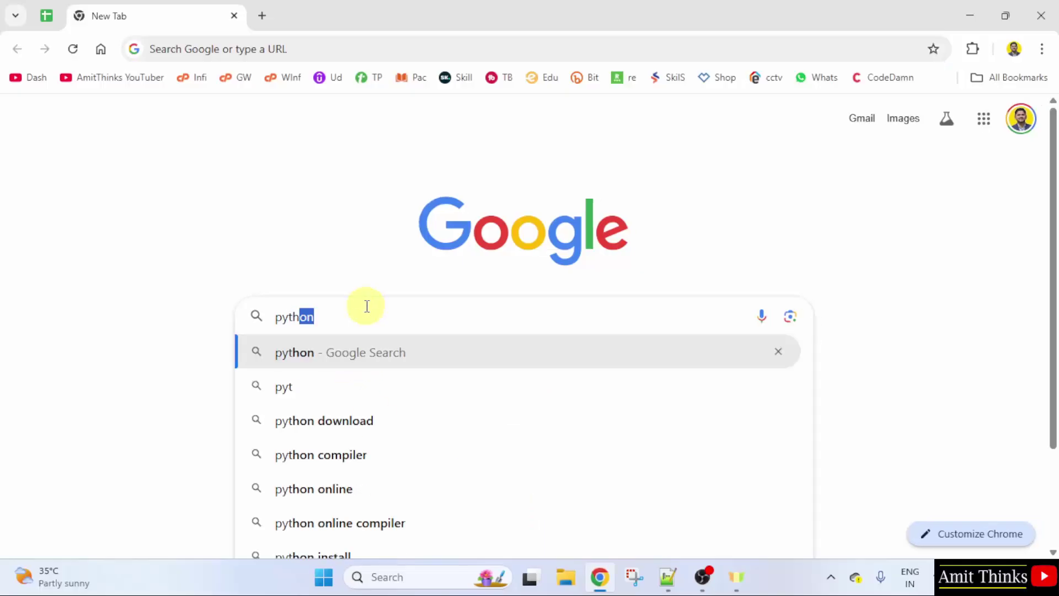
key(Return)
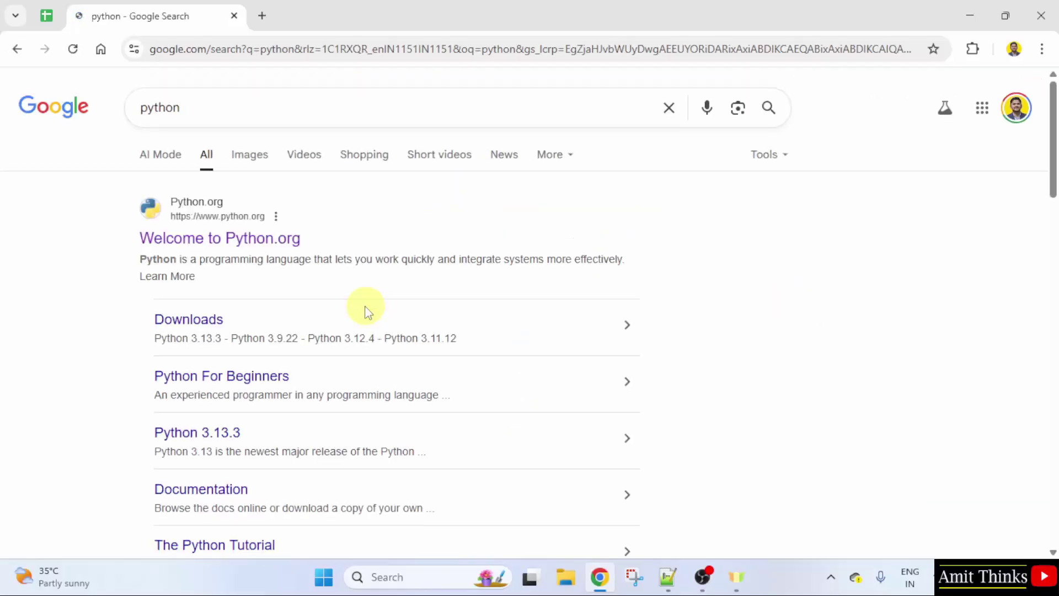
click(265, 239)
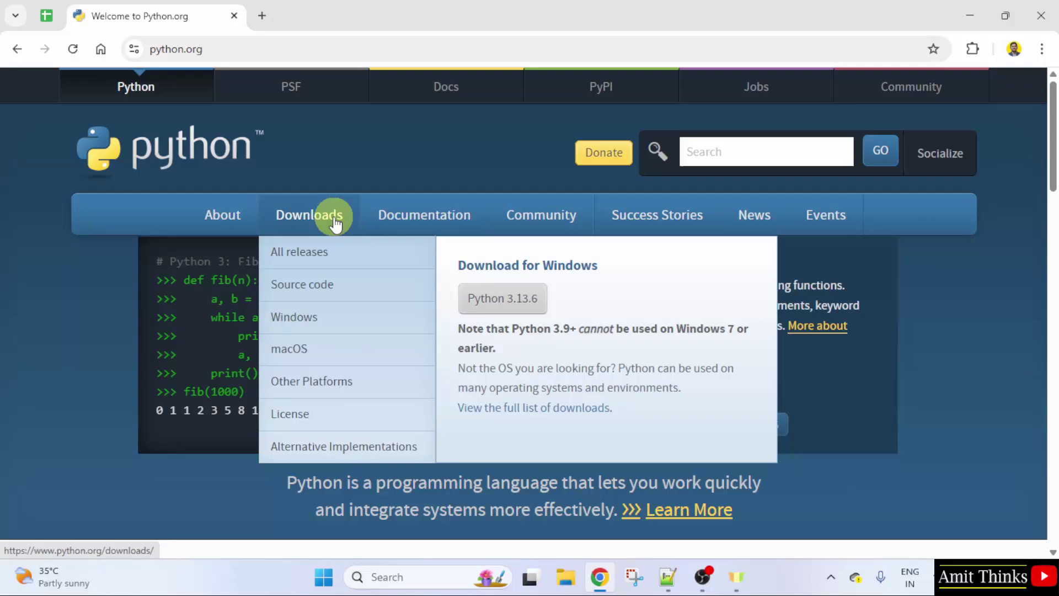
mouse_move(309, 214)
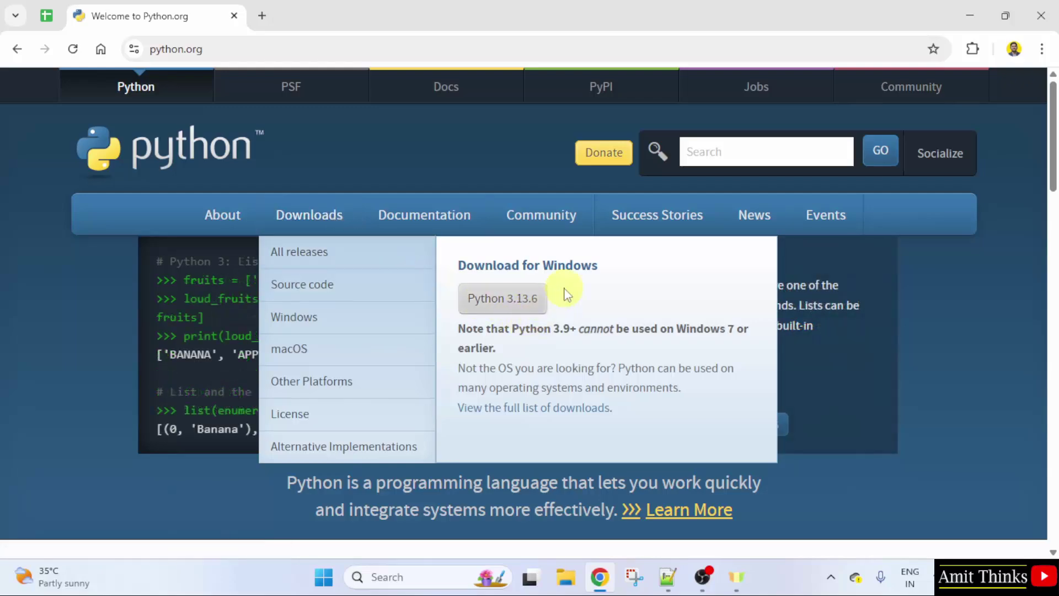
Download the Python 3.13.6 Windows installer from the python.org Downloads menu.
double_click(570, 265)
click(576, 277)
click(503, 299)
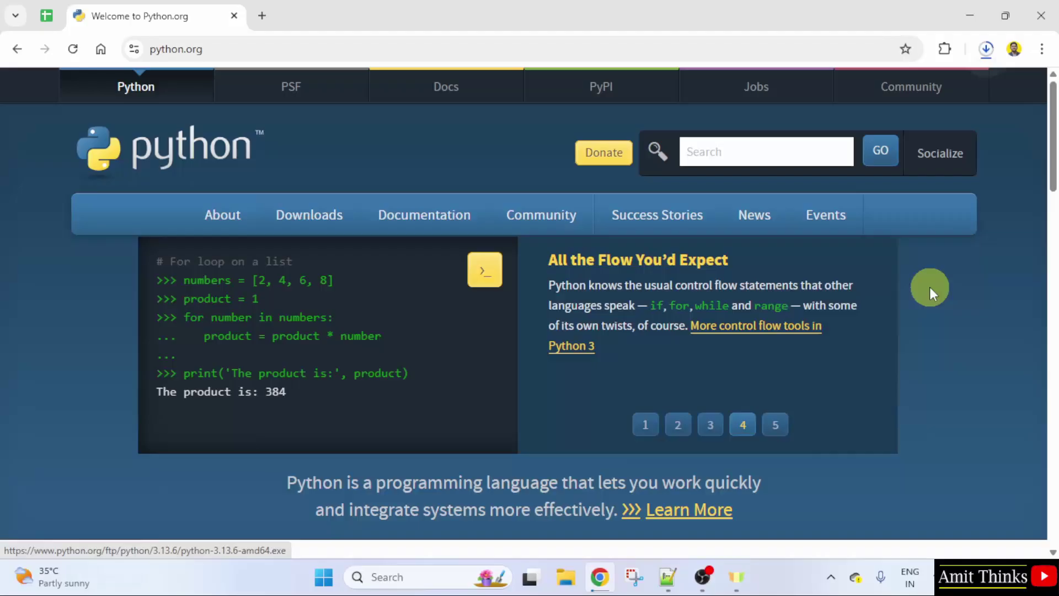
Open python-3.13.6-amd64.exe from Chrome's downloads panel to start setup.
click(985, 50)
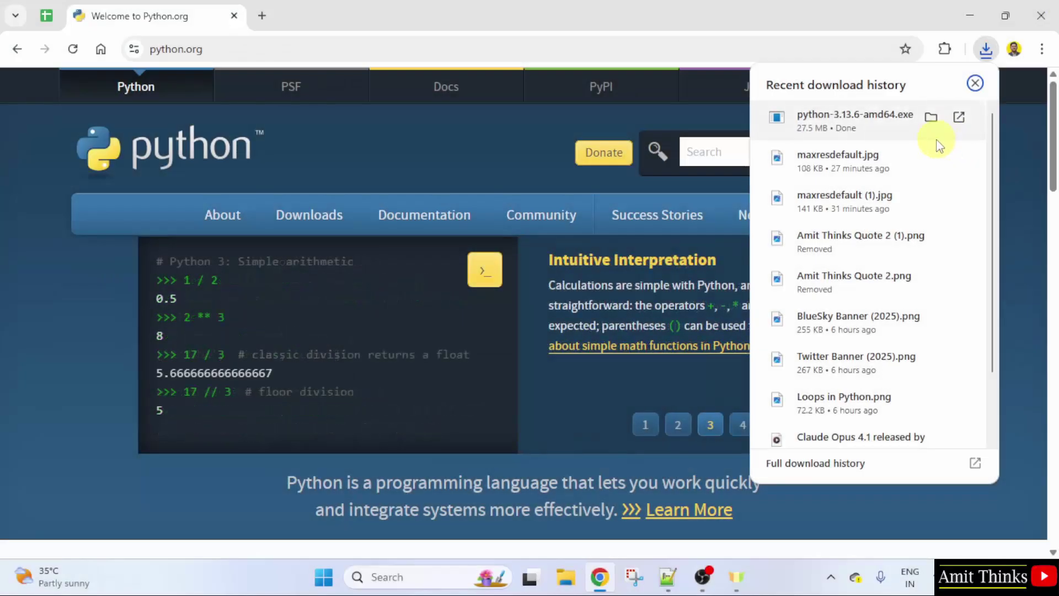
right_click(886, 124)
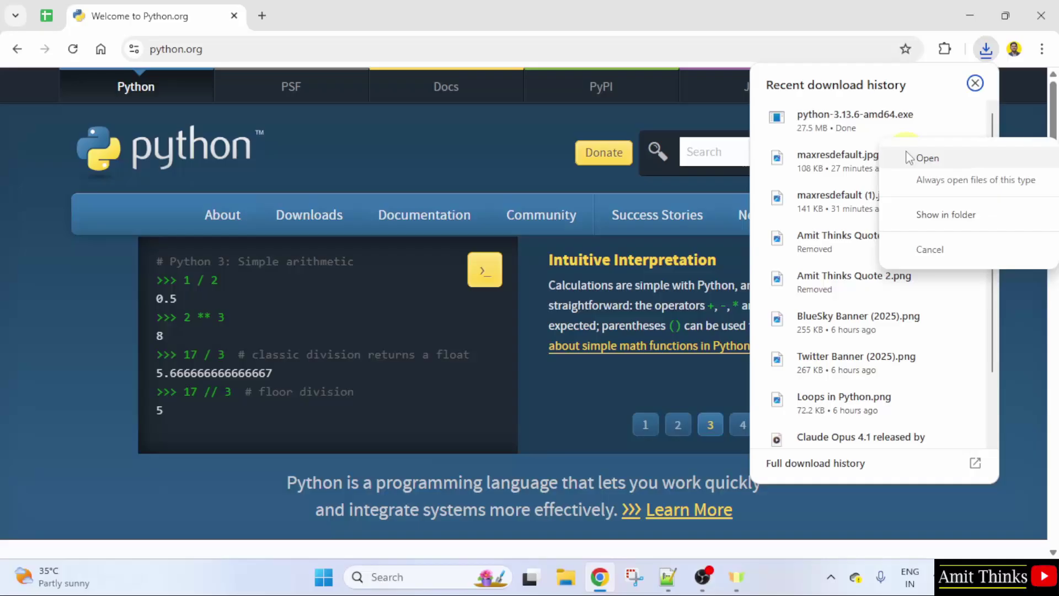
click(926, 159)
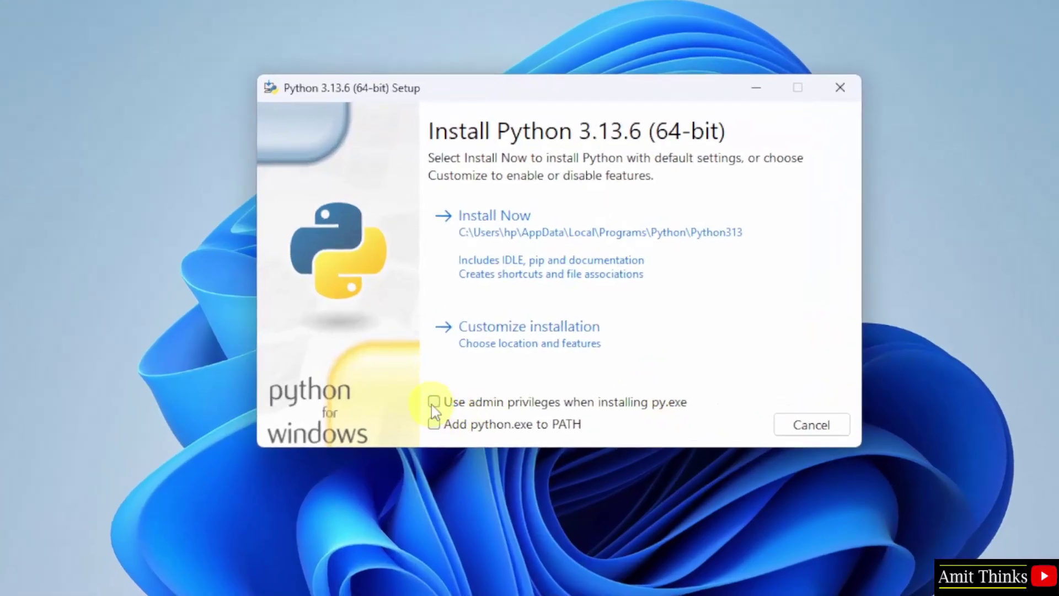
Enable admin privileges for py.exe and Add python.exe to PATH, choosing Customize installation.
click(433, 402)
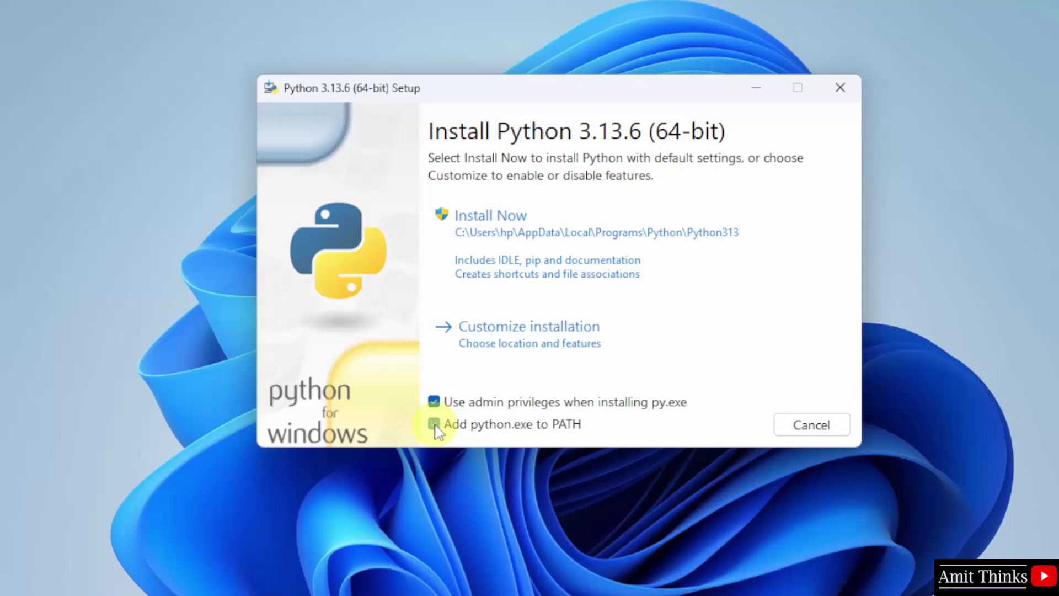
click(433, 425)
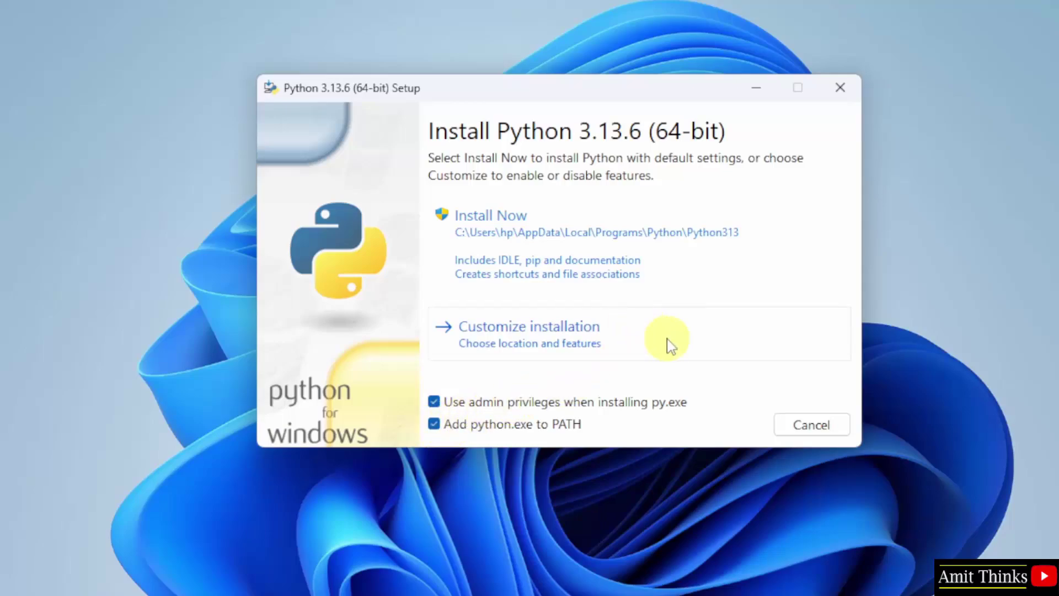
click(638, 339)
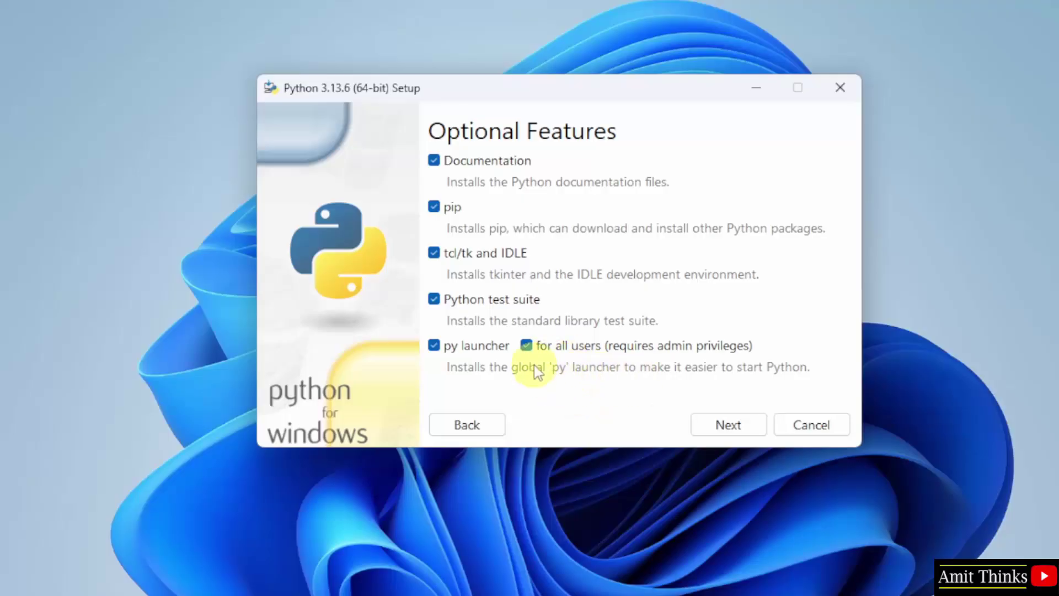
Install Python 3.13 for all users to C:\Program Files\Python313, then close the finished setup.
click(721, 427)
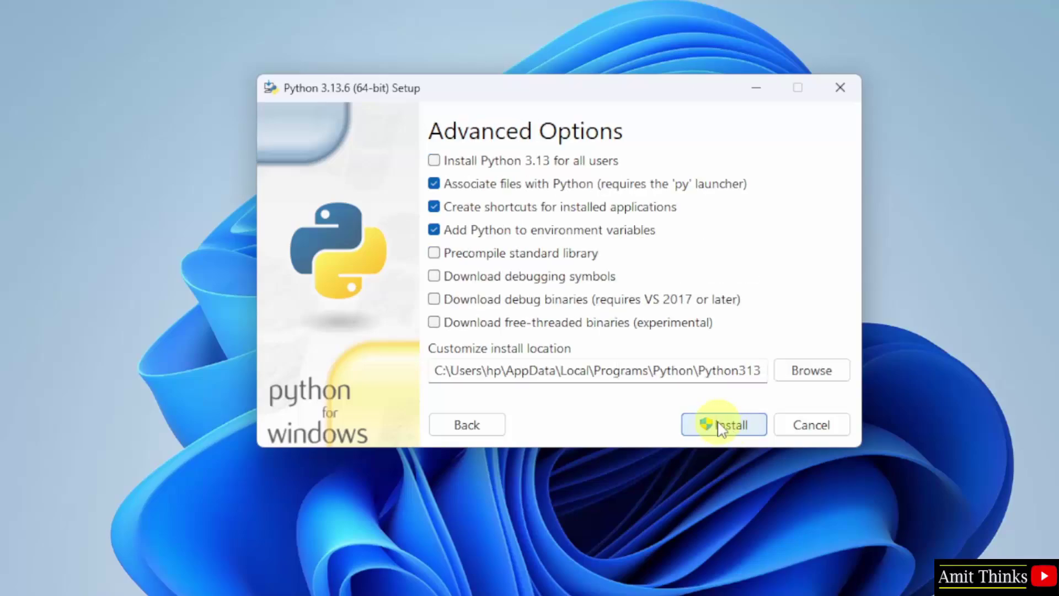
click(434, 161)
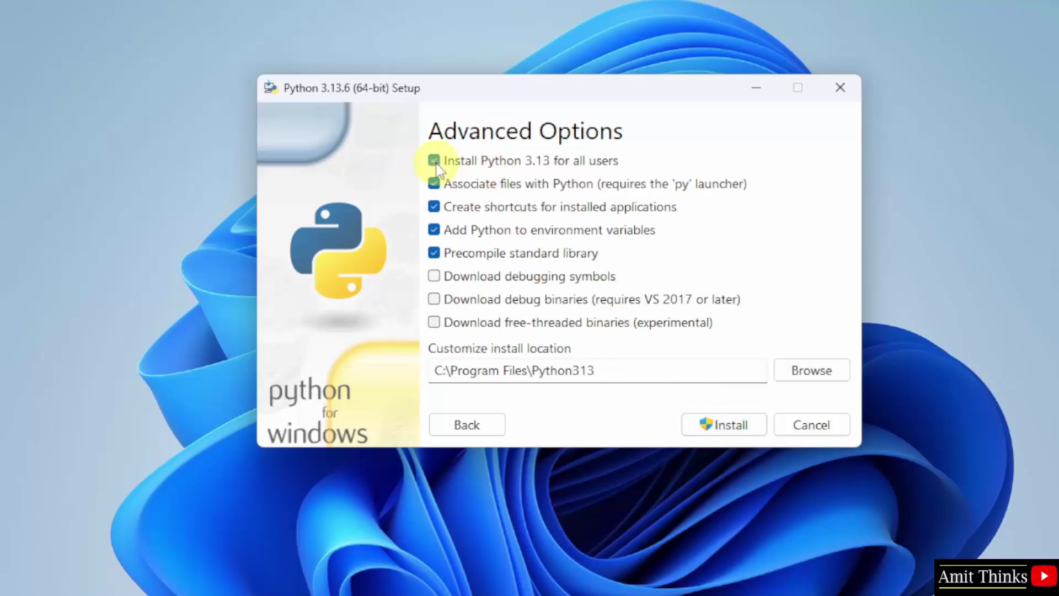
click(638, 373)
double_click(639, 373)
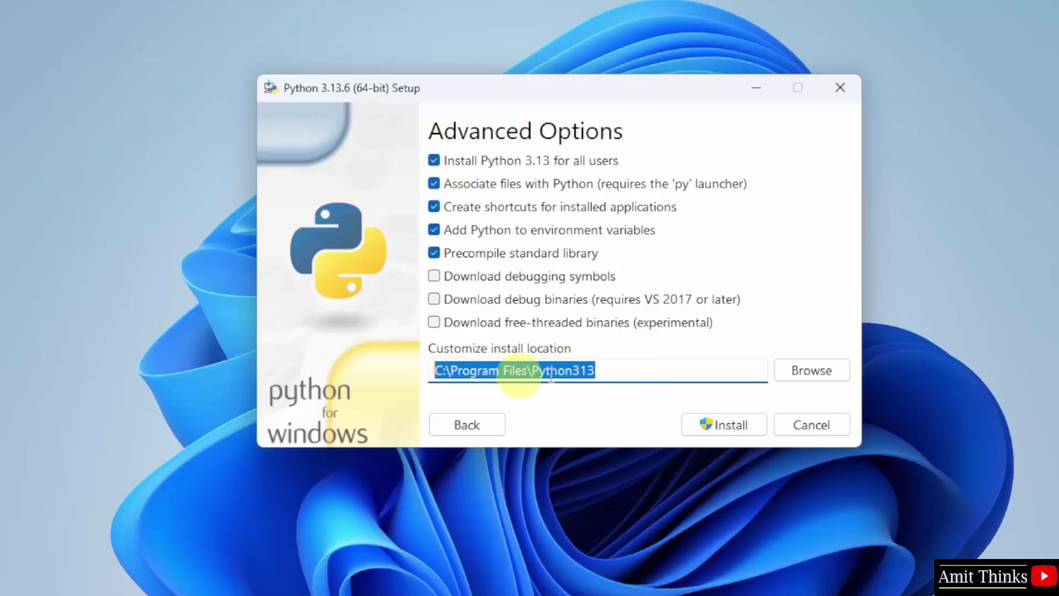
click(640, 372)
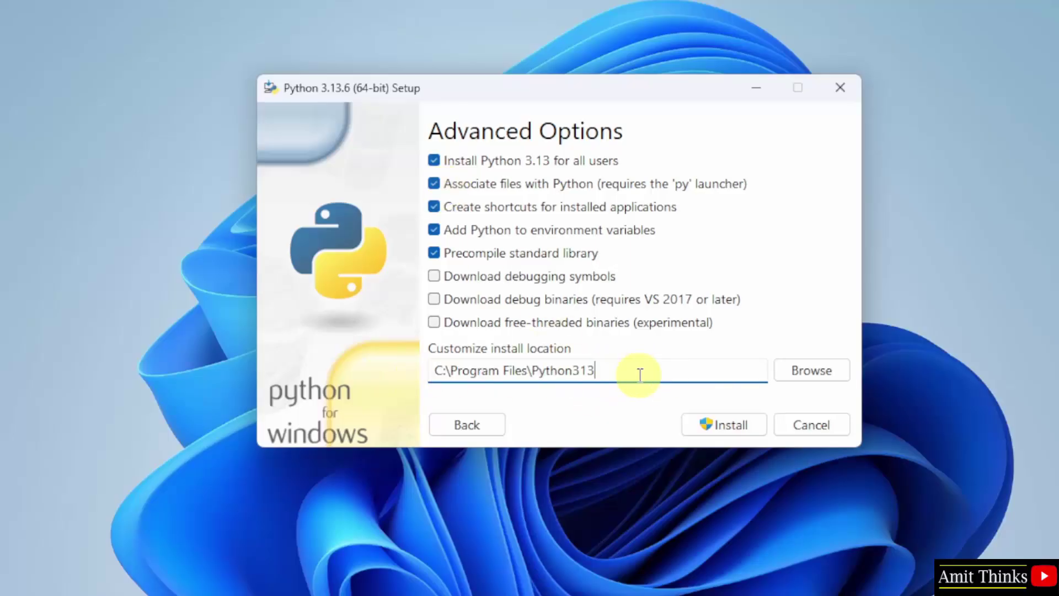
click(743, 430)
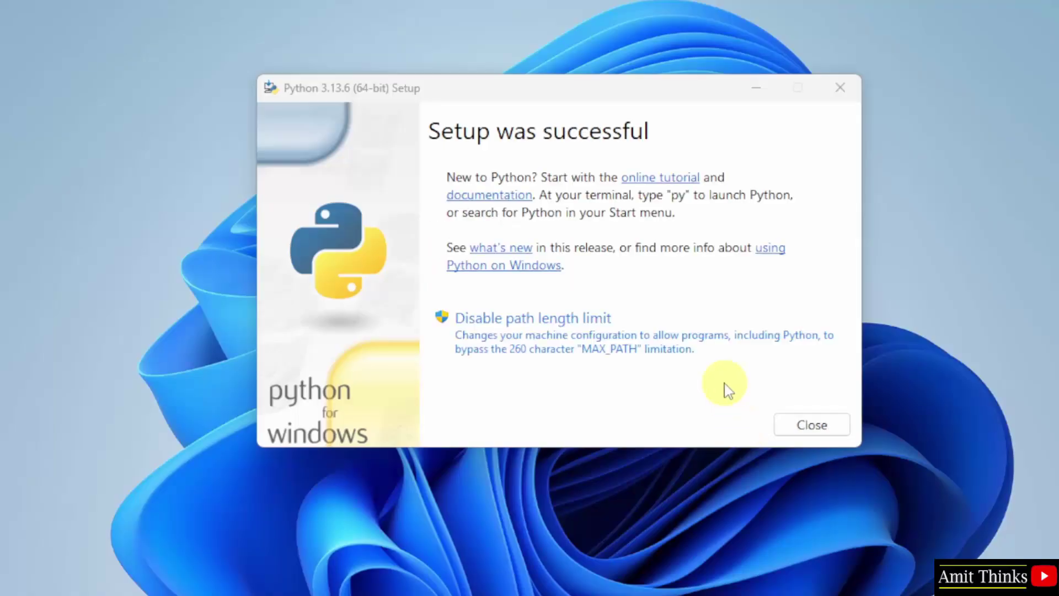
click(812, 425)
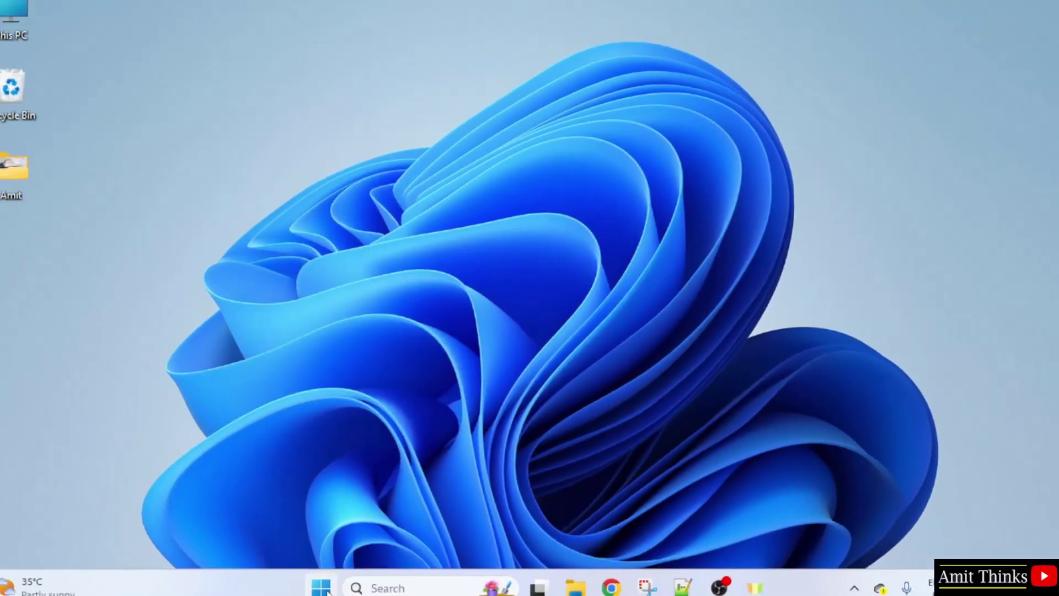
Open Command Prompt from Windows search and reposition its window.
click(324, 576)
text(cmd)
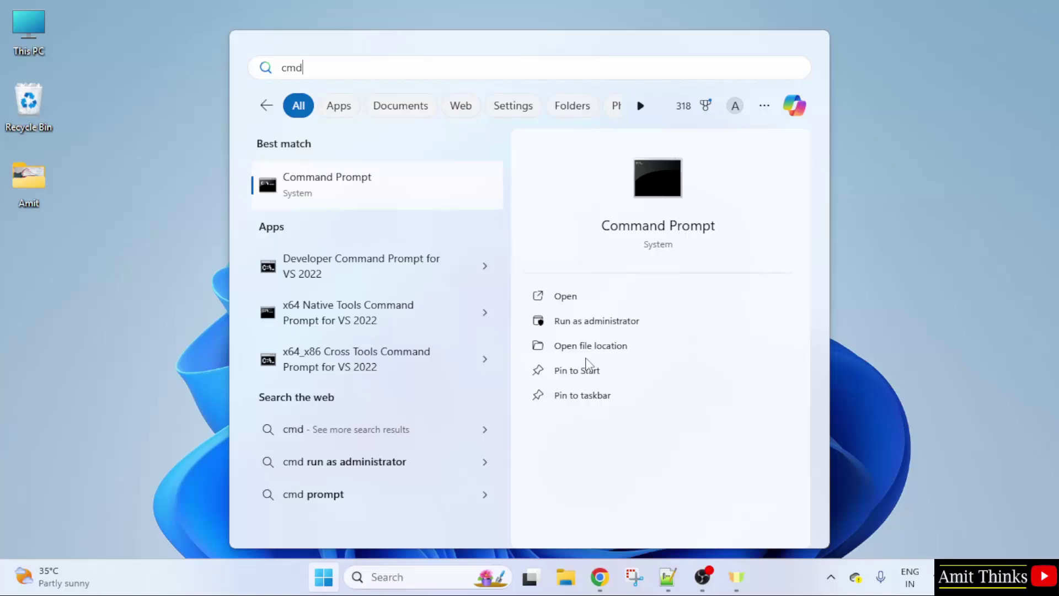
click(631, 300)
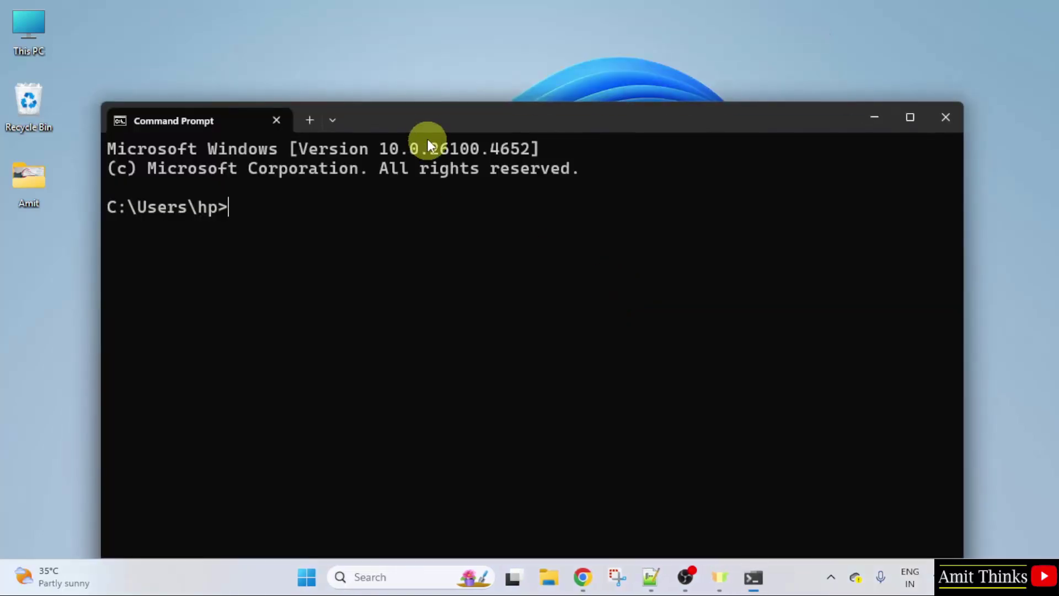
mouse_move(428, 140)
mouse_down()
mouse_move(510, 99)
mouse_move(515, 83)
mouse_up()
text(py)
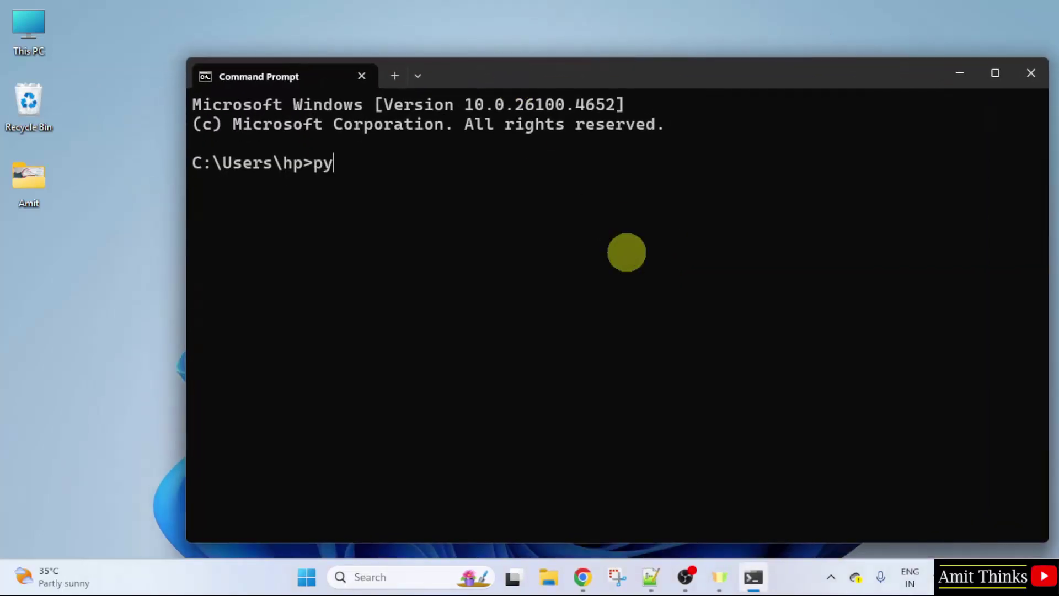
text(thon --v)
text(ersion)
Confirm python --version reports Python 3.13.6, then minimize the terminal.
key(Return)
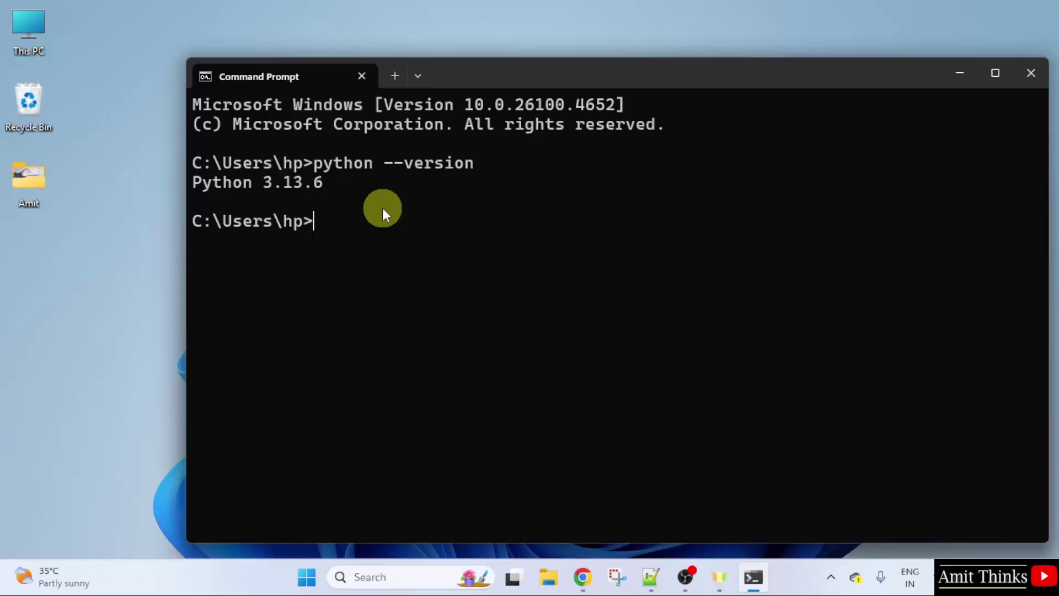
drag(482, 82, 472, 75)
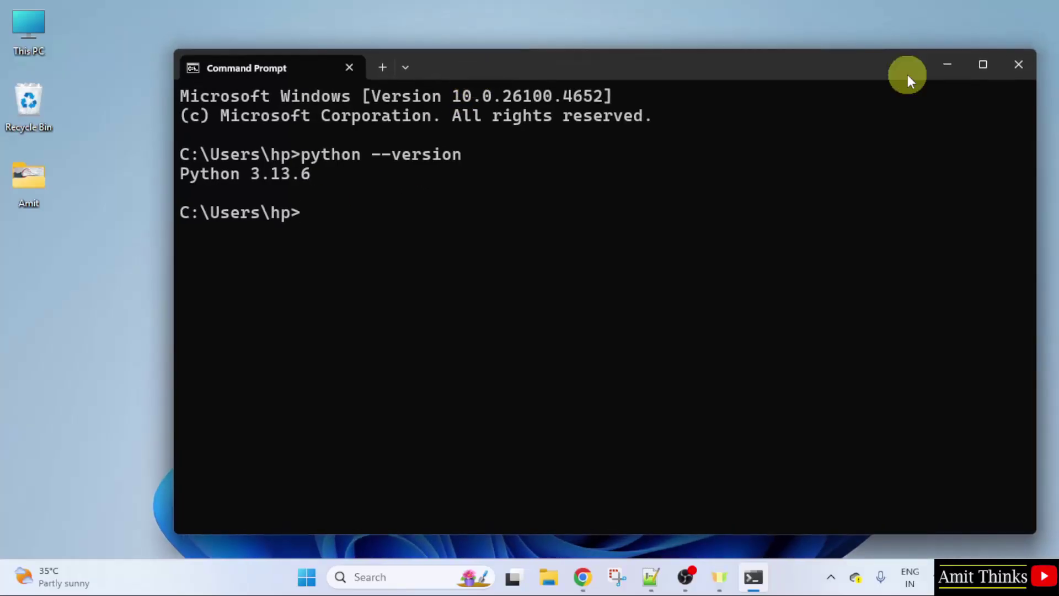
click(948, 64)
Launch IDLE (Python 3.13 64-bit) from Start search and centre the shell window.
click(306, 577)
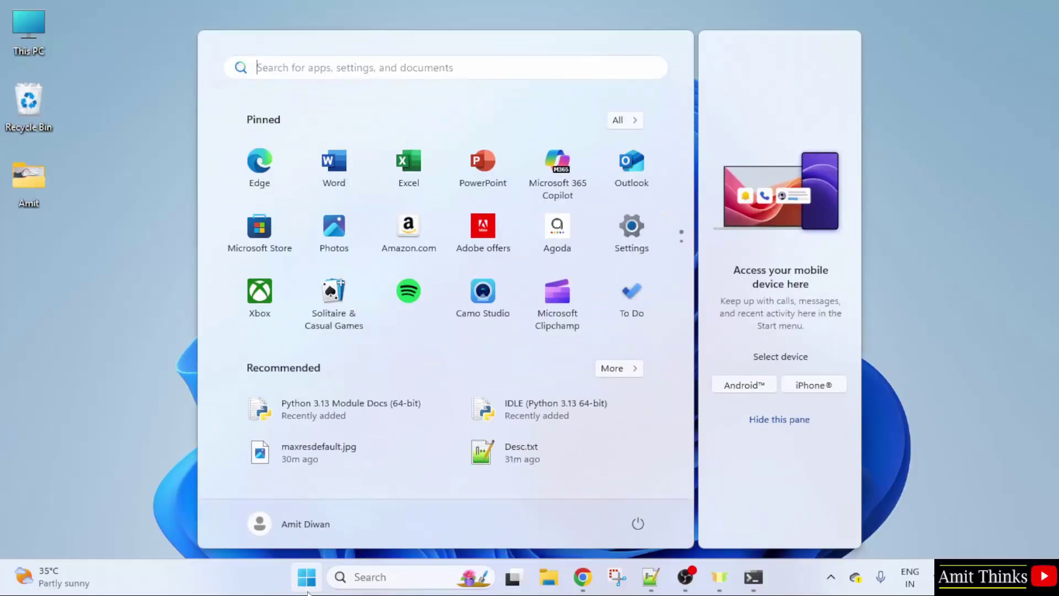
text(idle)
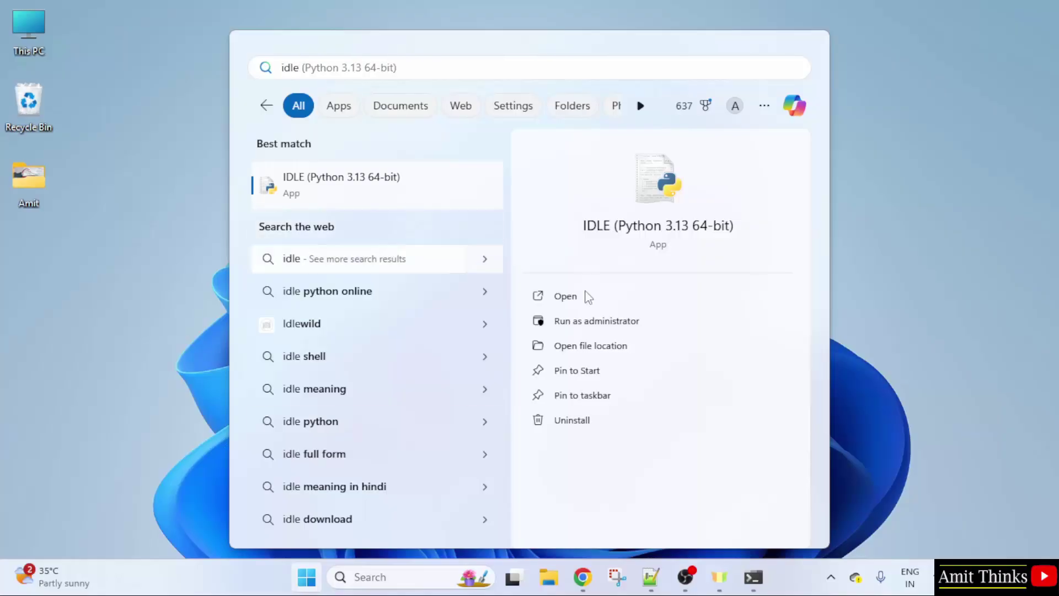
click(671, 296)
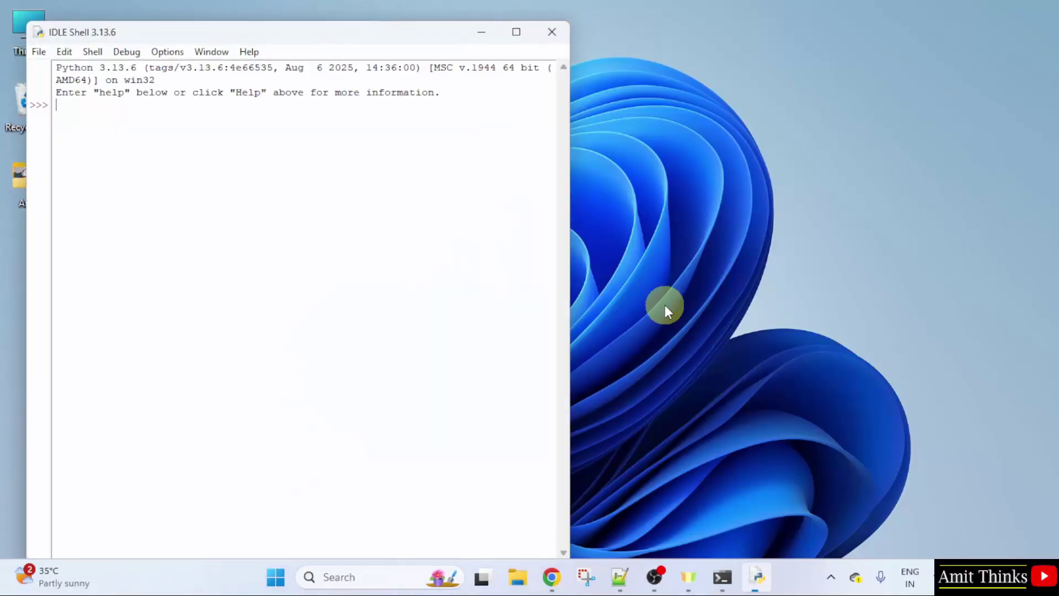
drag(237, 33, 435, 71)
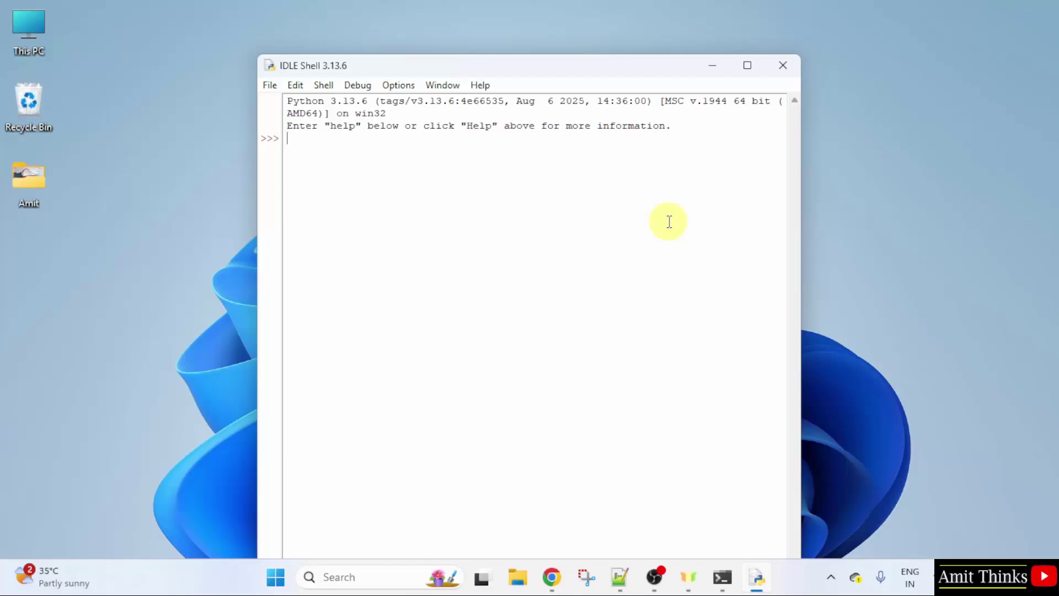
text(print)
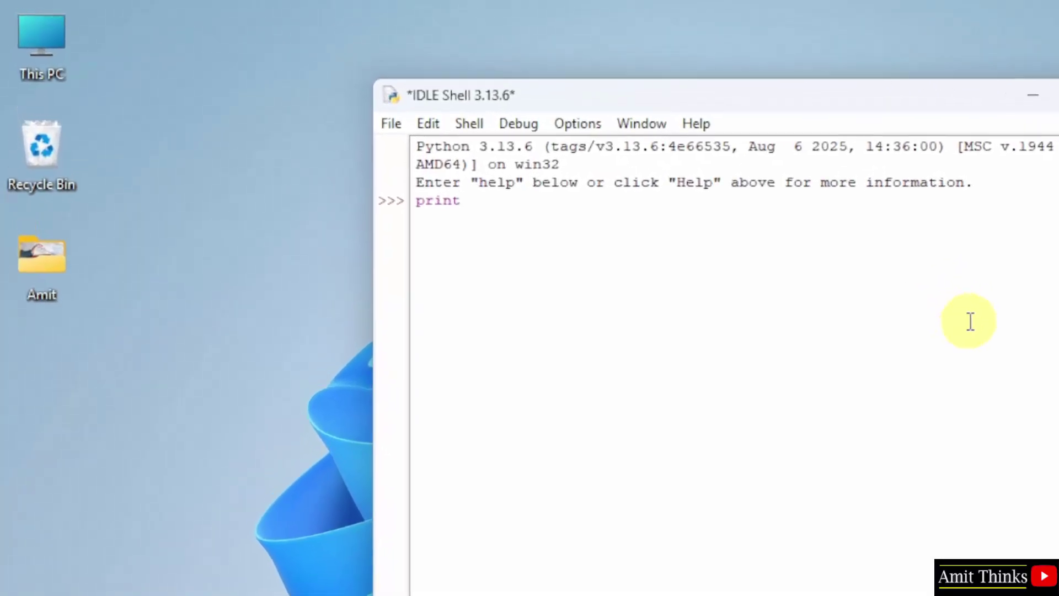
text(()
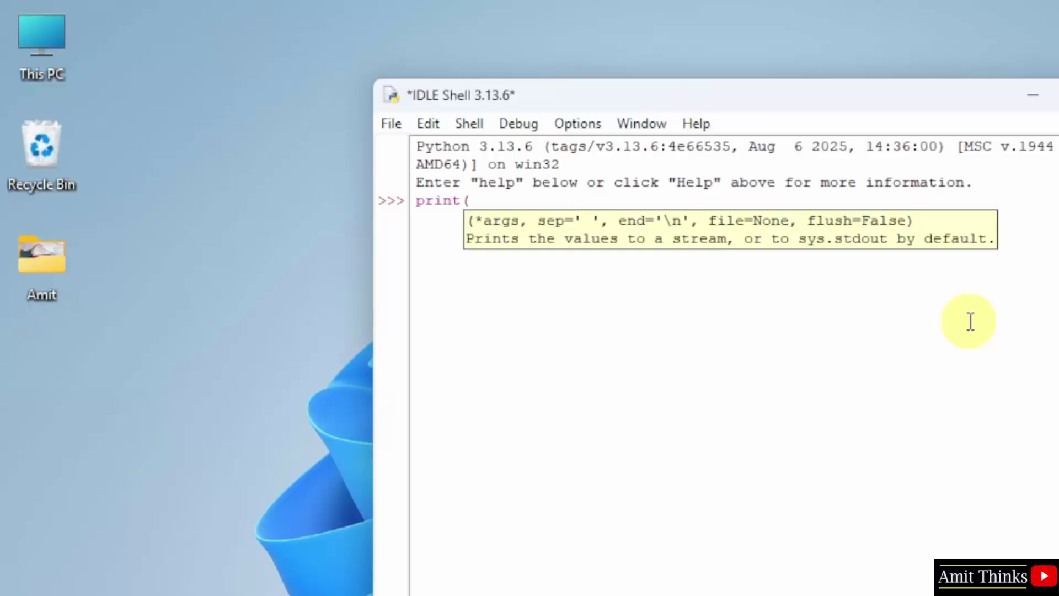
text(""))
Run print("Amit Thinks") at the shell prompt, removing the doubled quote first, to output Amit Thinks.
key(Left)
text(Amit T)
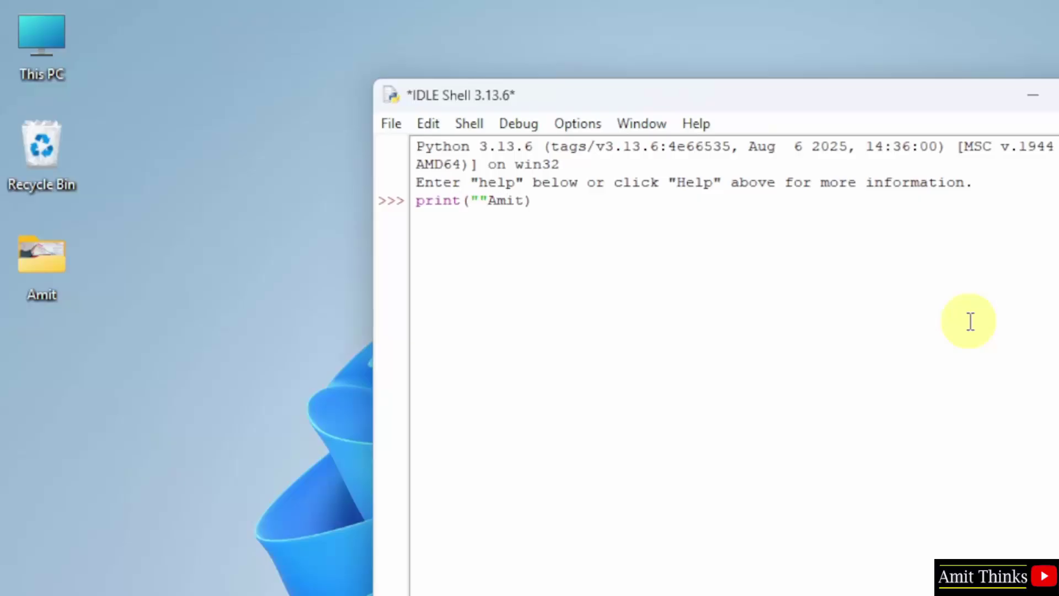
text(hinks)
text(")
key(Right)
key(Left)
key(Left)
key(Left)
key(Left)
key(BackSpace)
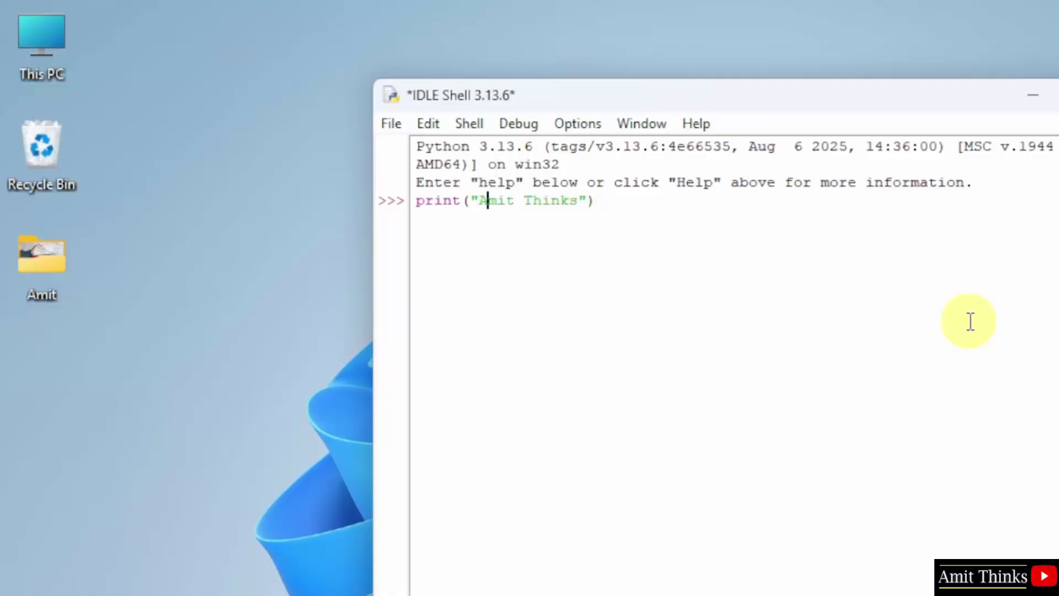
key(Right)
key(Right)
key(Right)
key(End)
key(Return)
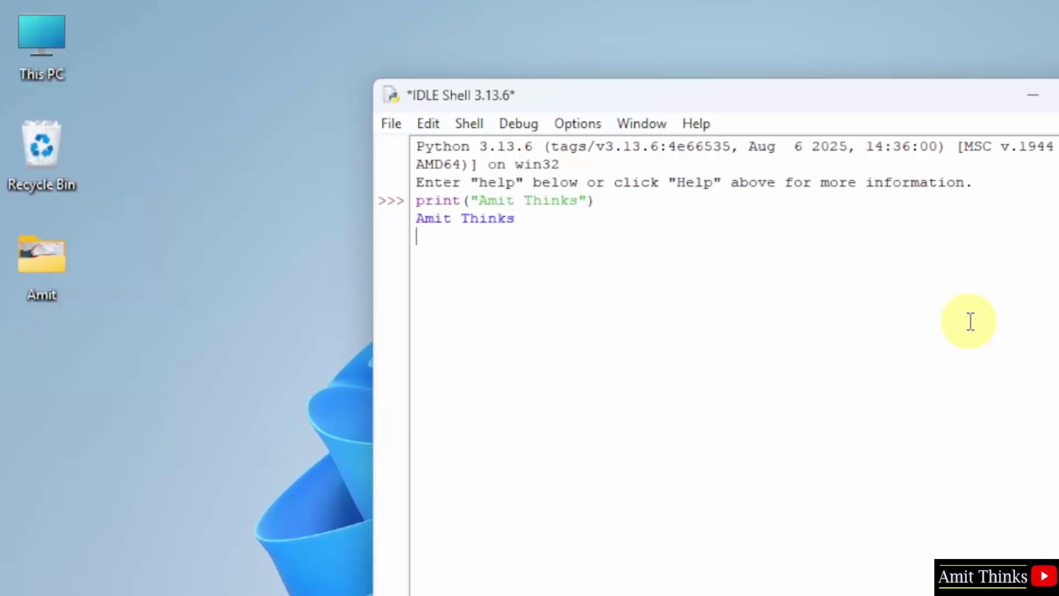
drag(515, 219, 416, 218)
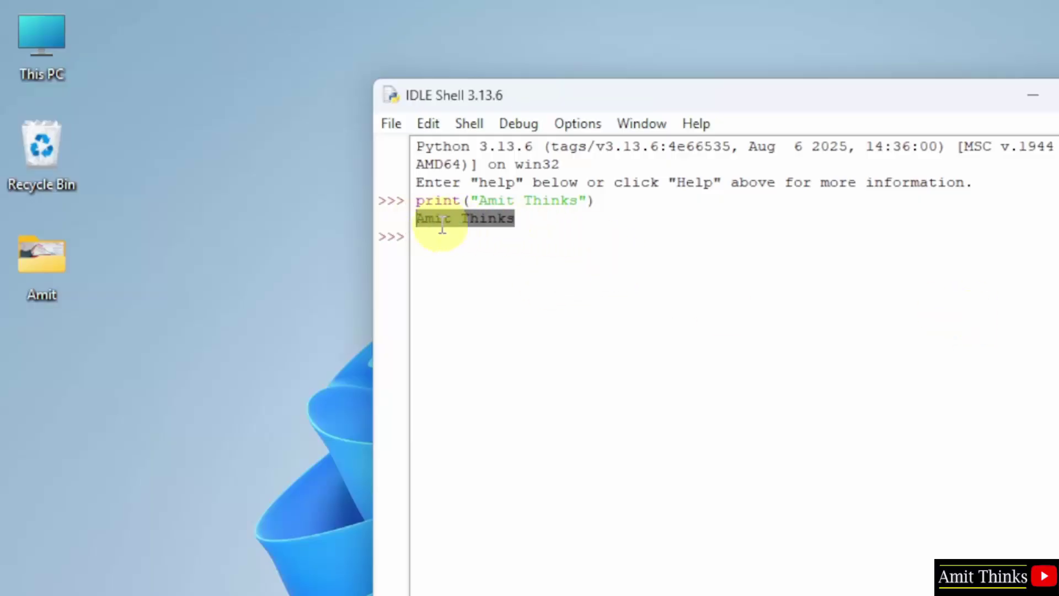
Save the shell session as Demo.py on the Desktop with the Python files type.
click(508, 219)
click(391, 123)
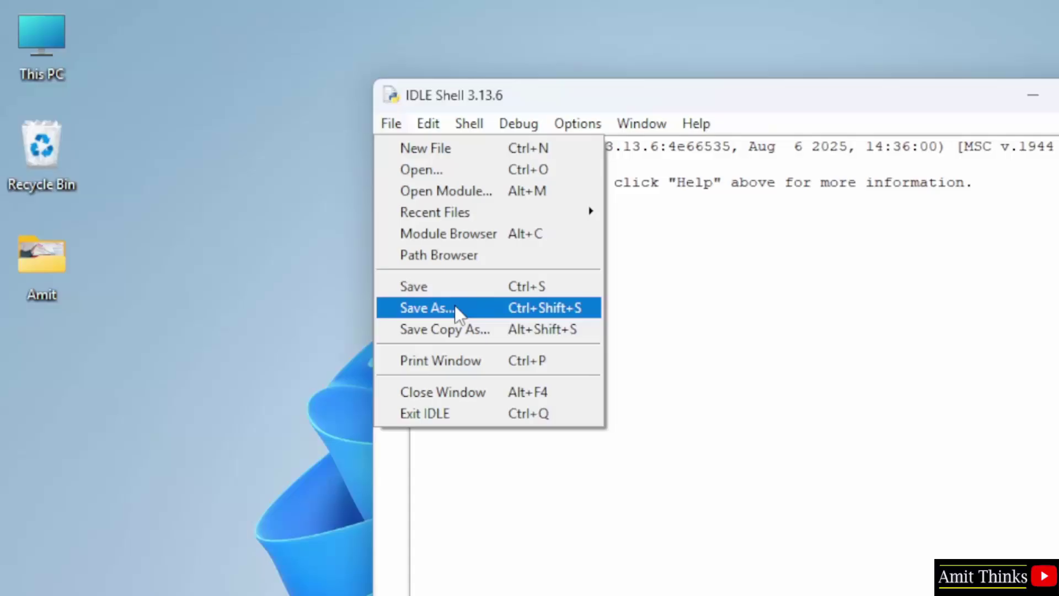
click(454, 307)
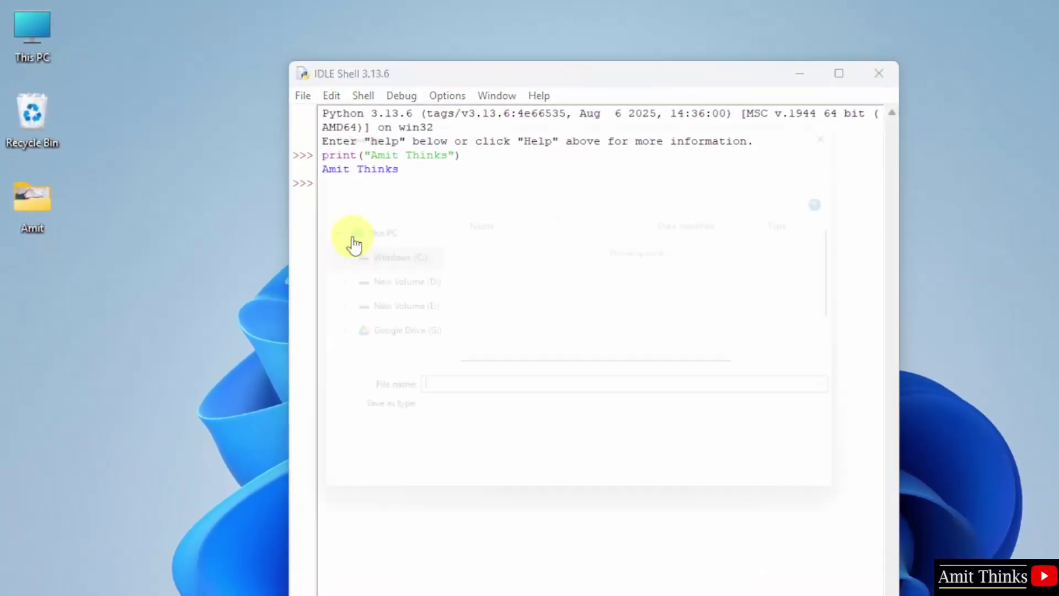
scroll(398, 239, up, 3)
scroll(403, 230, up, 2)
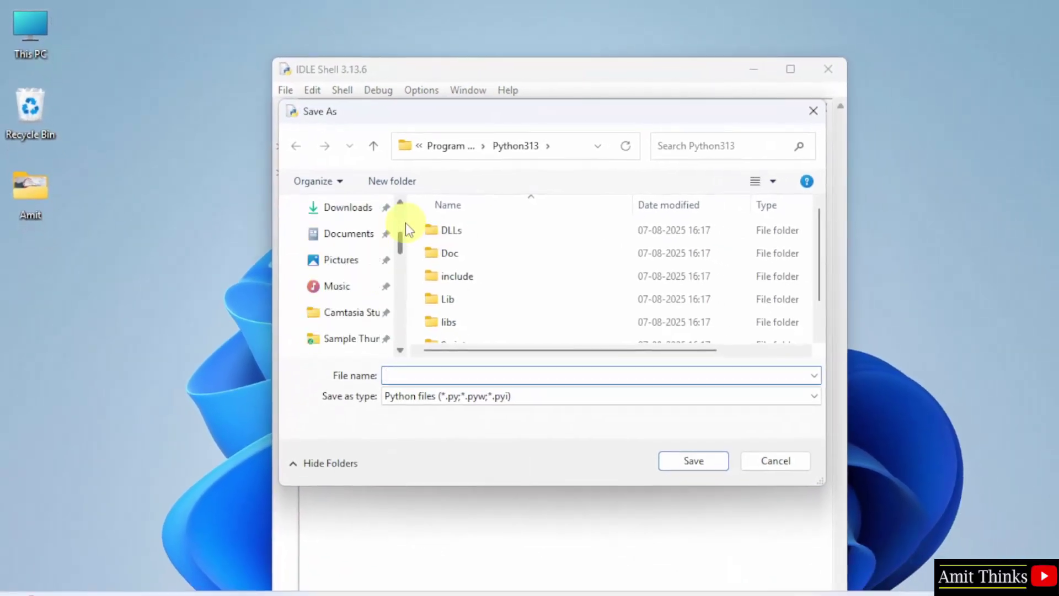
scroll(406, 227, up, 2)
click(336, 282)
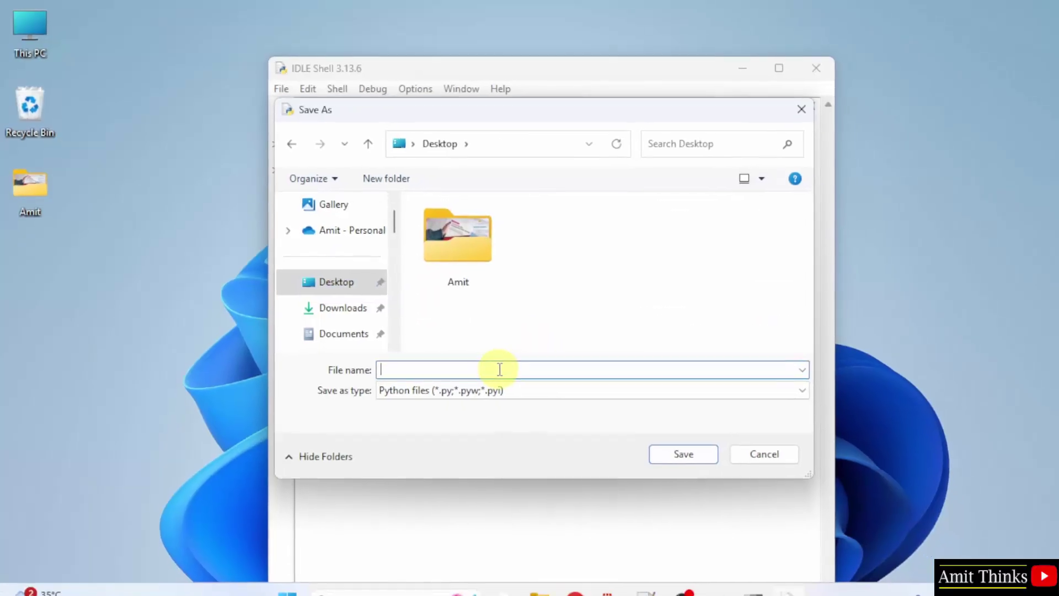
text(Demo)
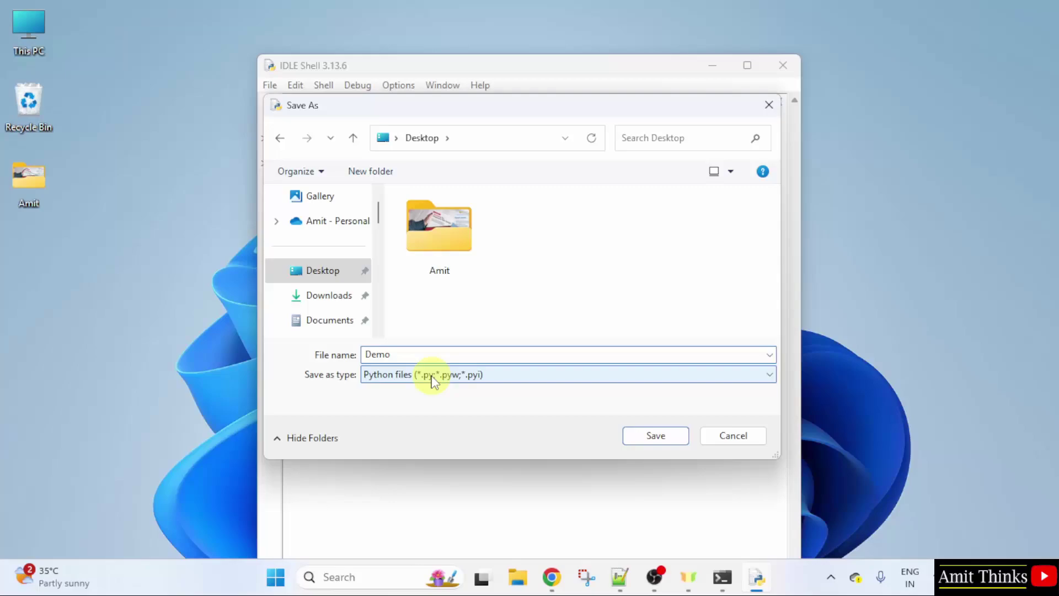
click(488, 374)
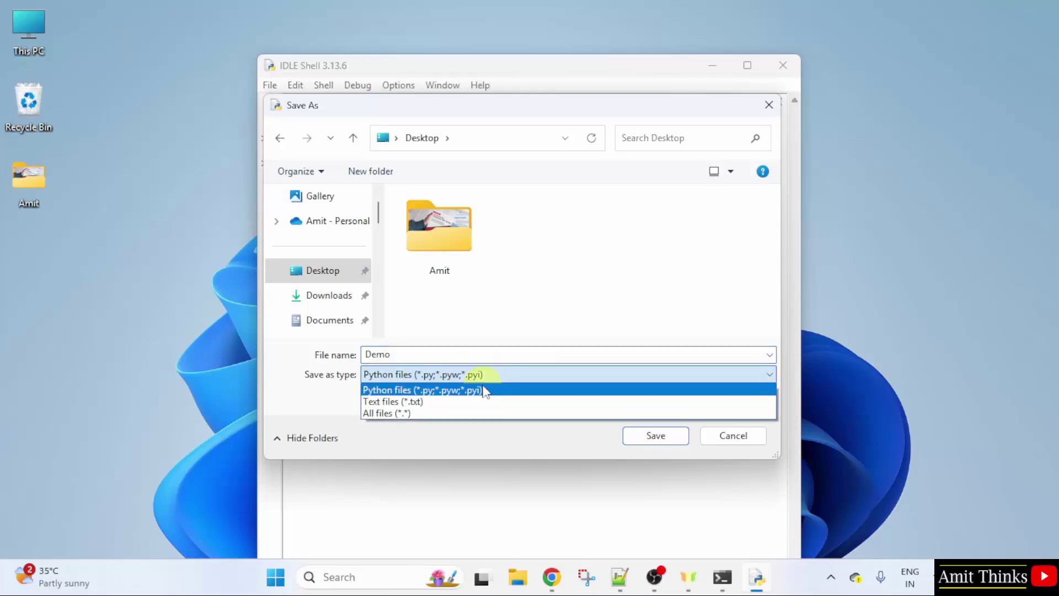
click(469, 389)
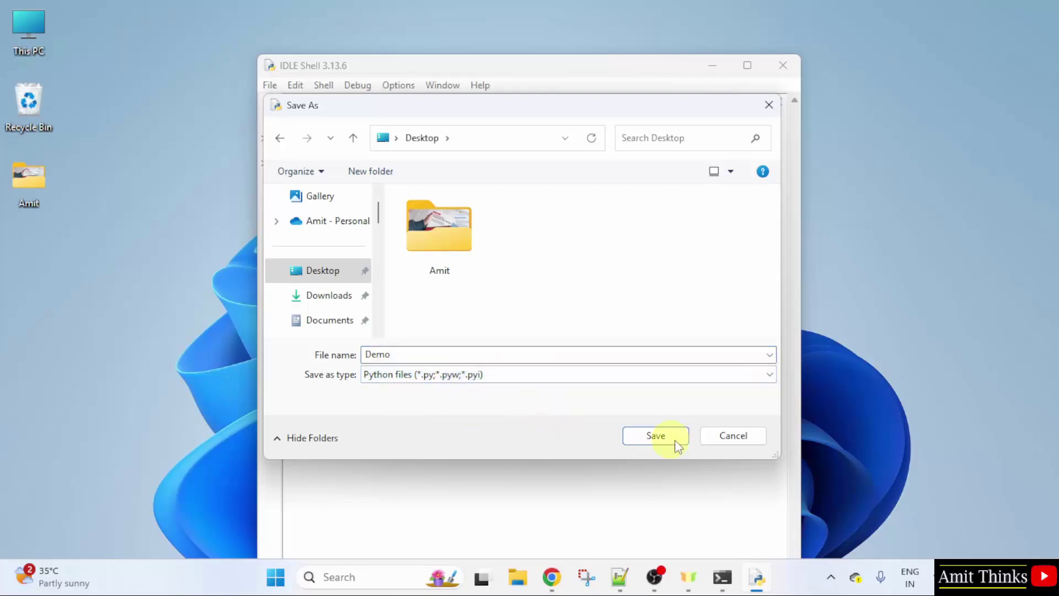
click(655, 436)
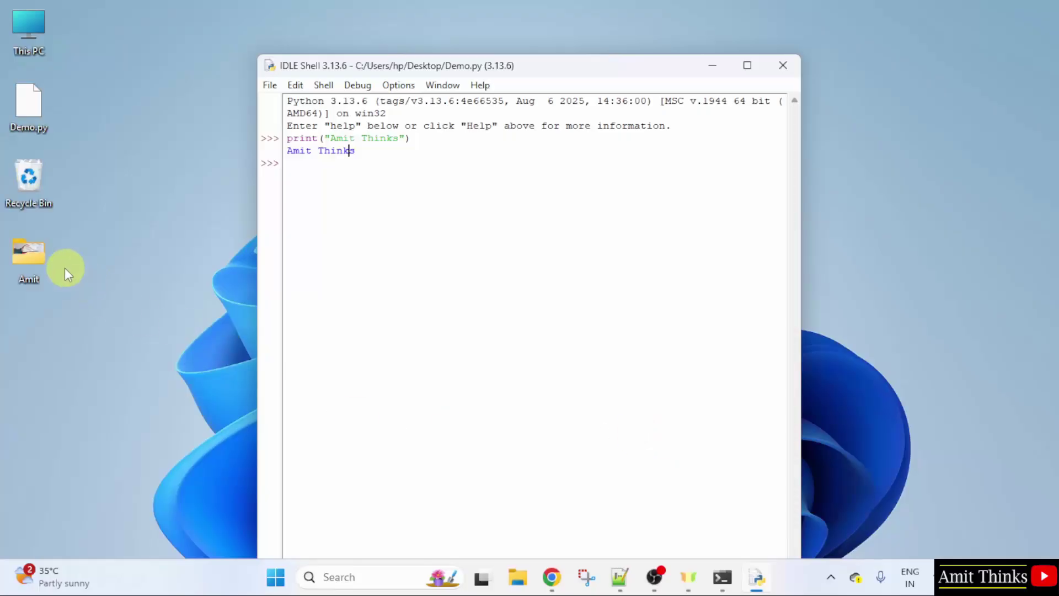
drag(36, 122, 83, 112)
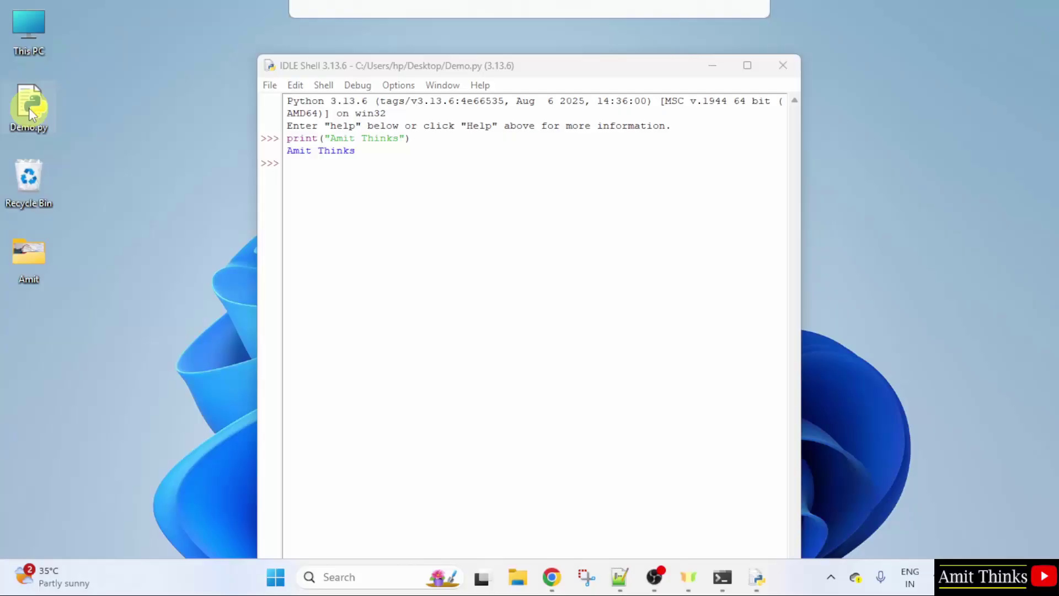